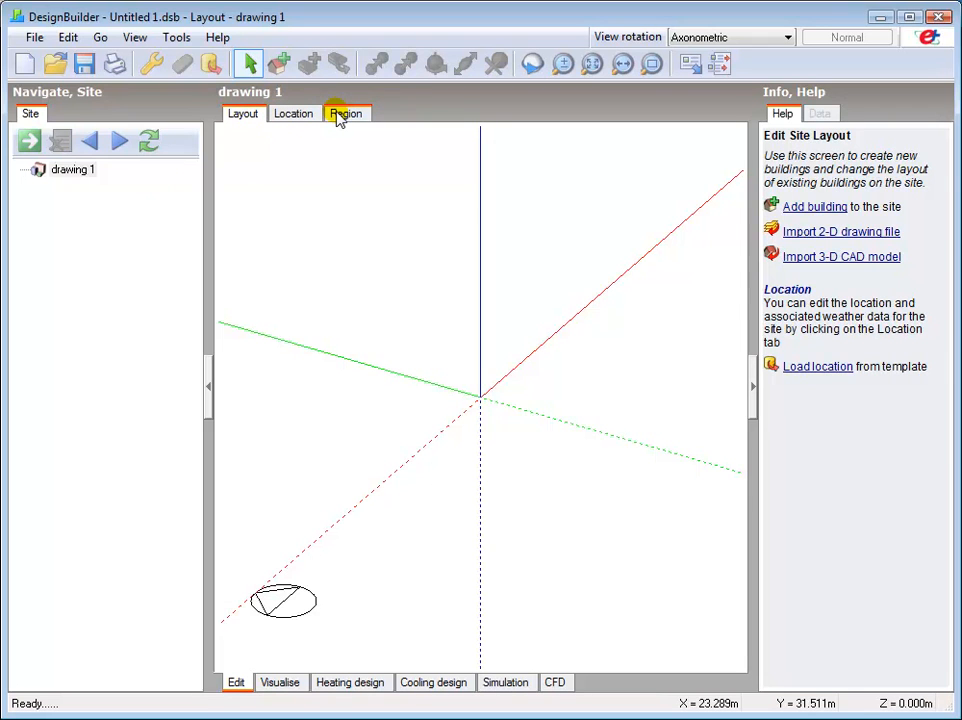
Review the site's location template and its legislative region and energy code settings, and return to the site layout
click(296, 118)
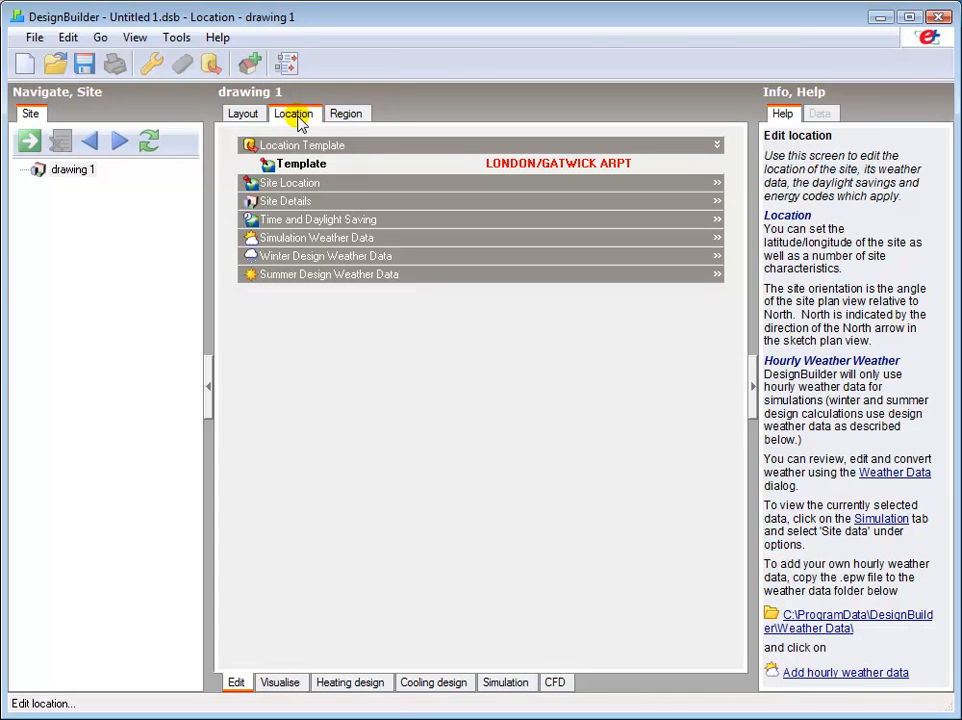
click(347, 115)
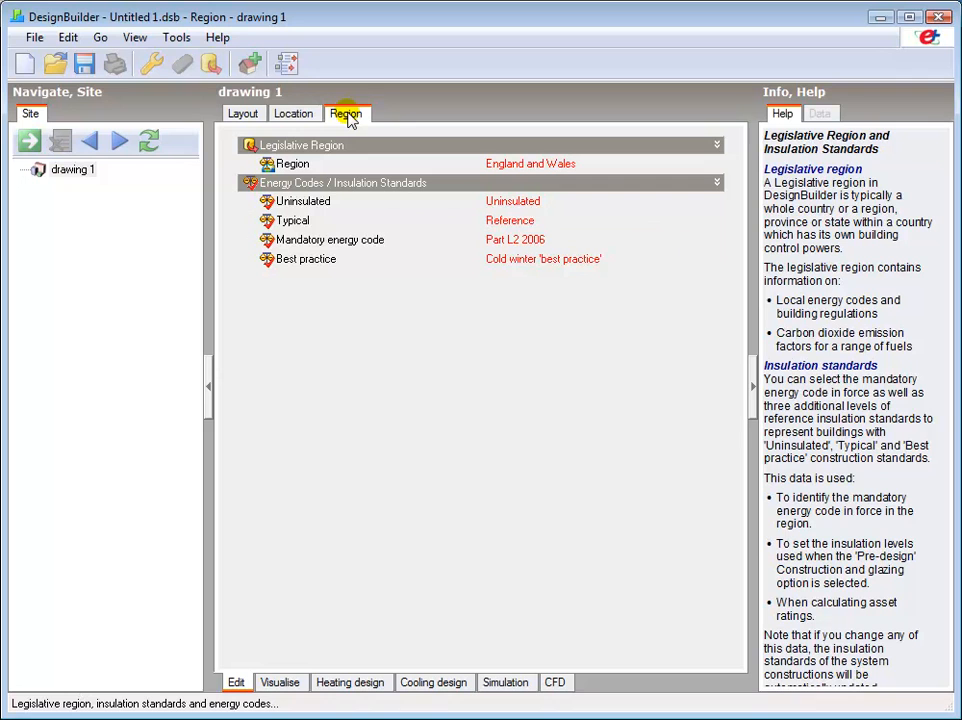
click(242, 114)
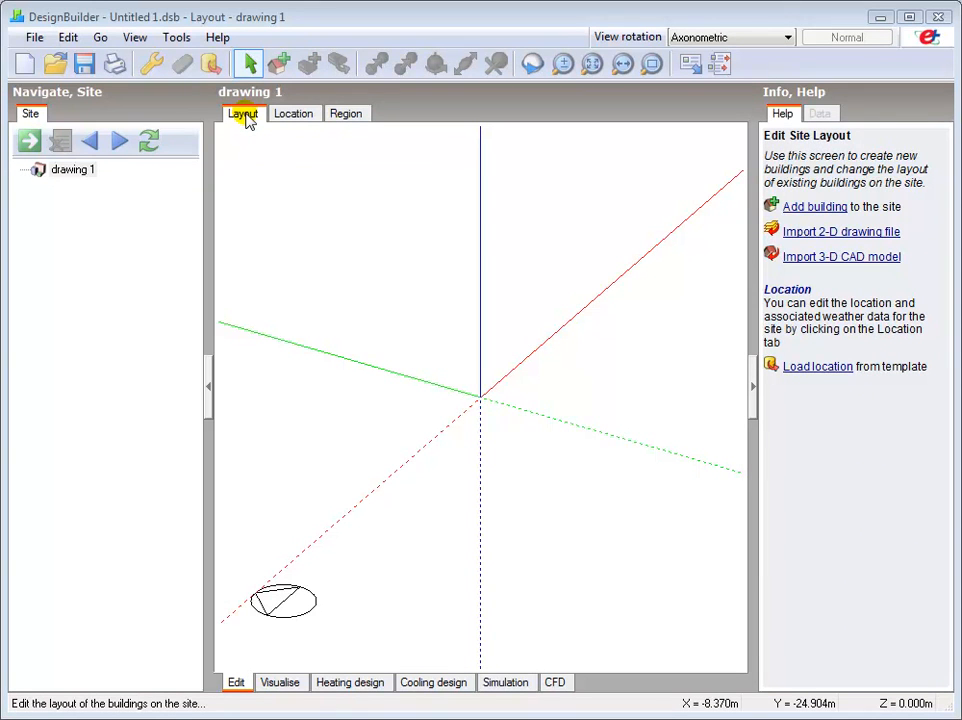
Hide the info and help pane and add a new building to the site using the Draw building + standard data model type
click(68, 38)
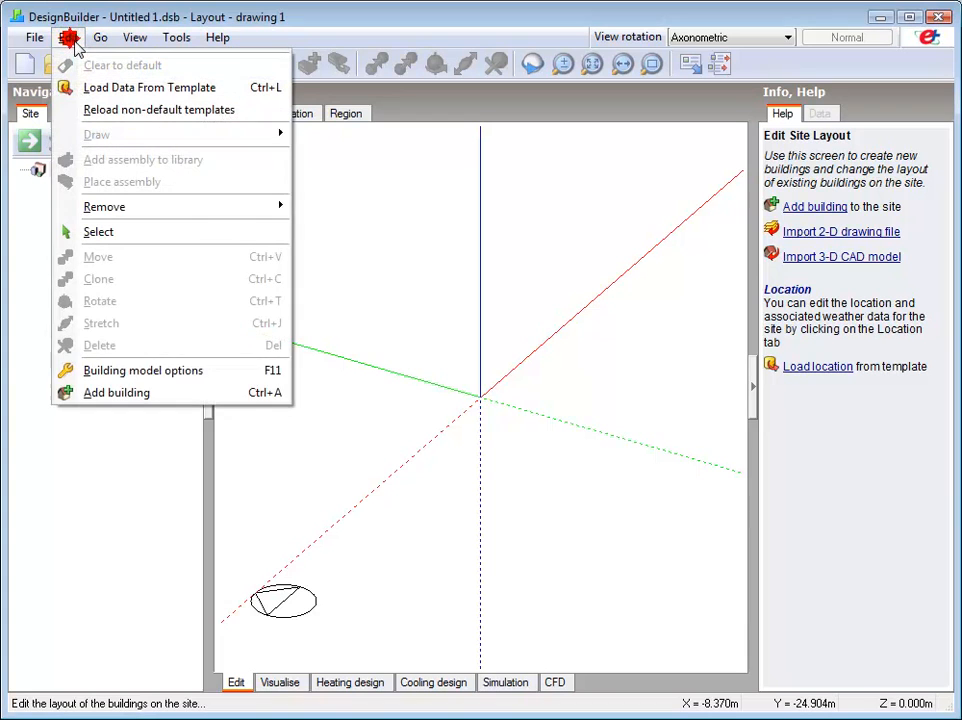
click(130, 395)
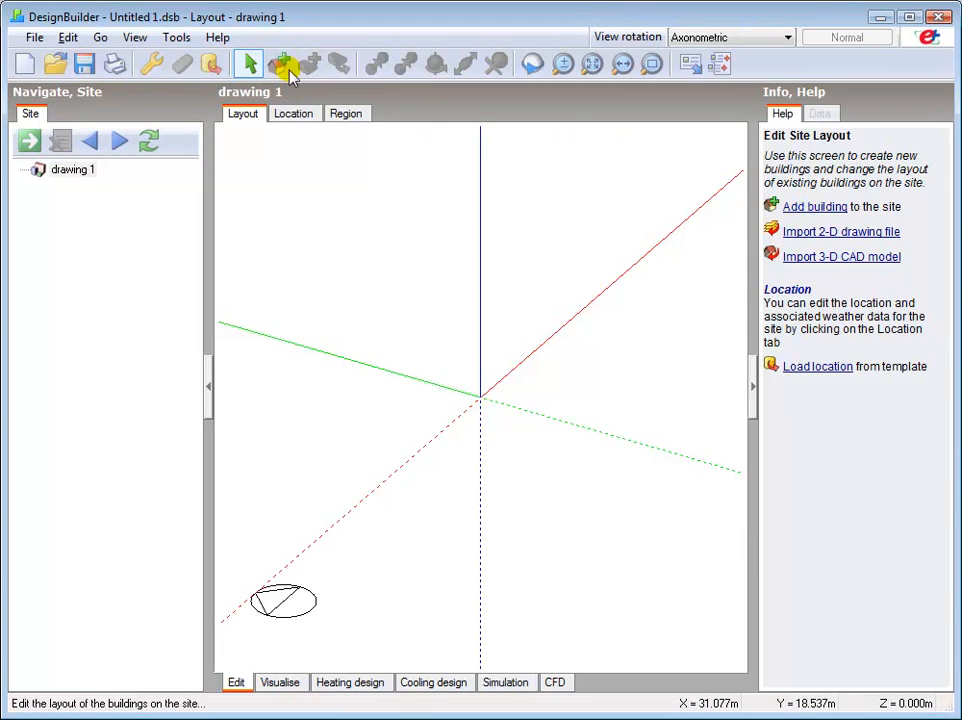
click(752, 390)
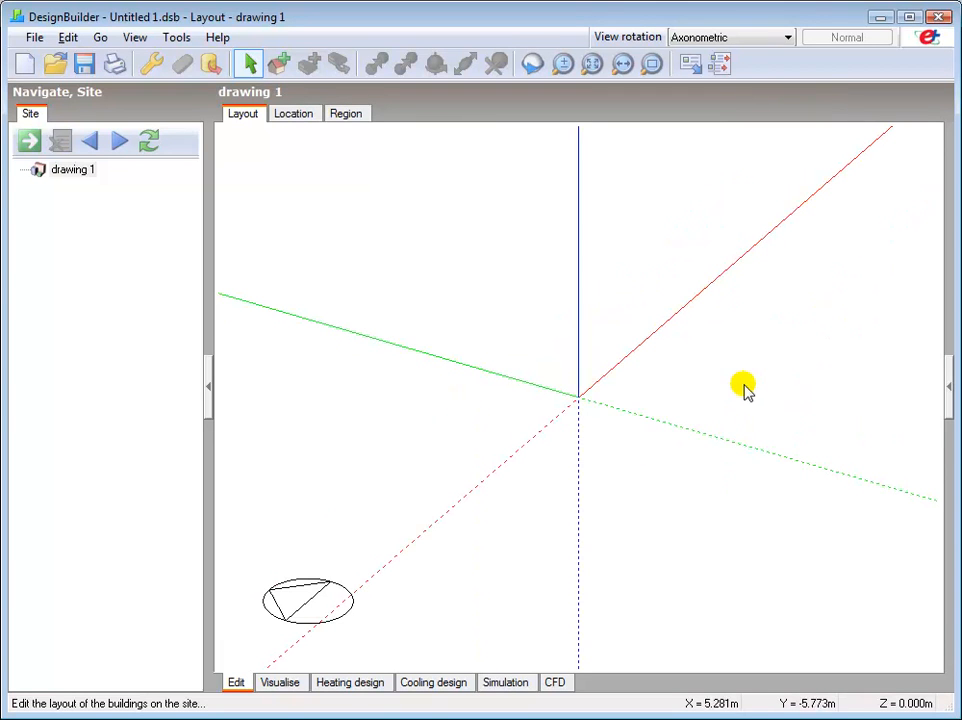
click(280, 65)
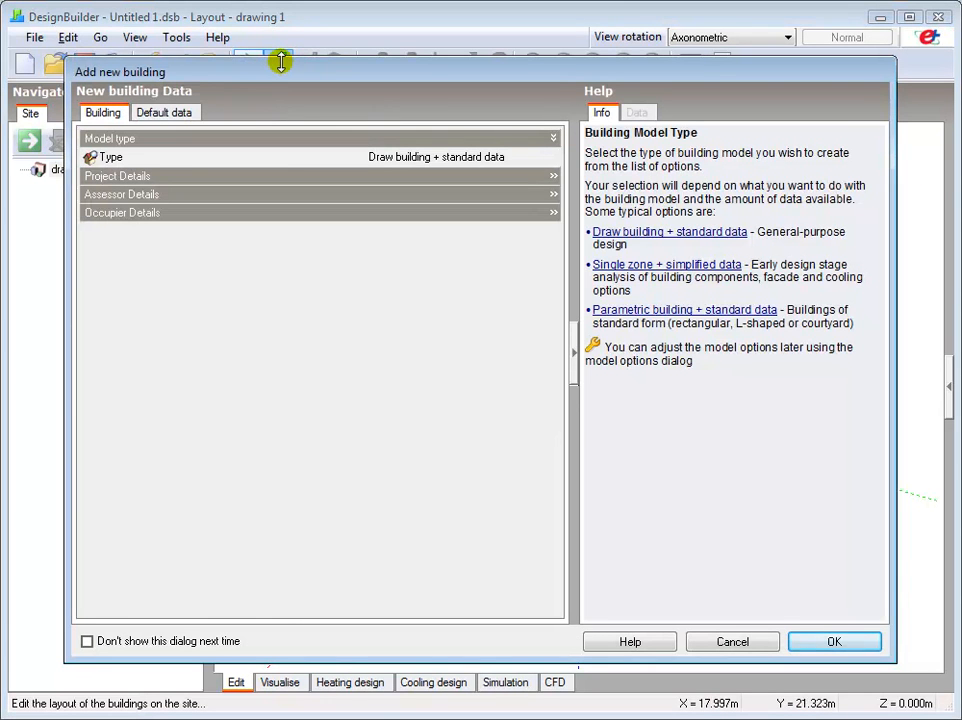
click(833, 641)
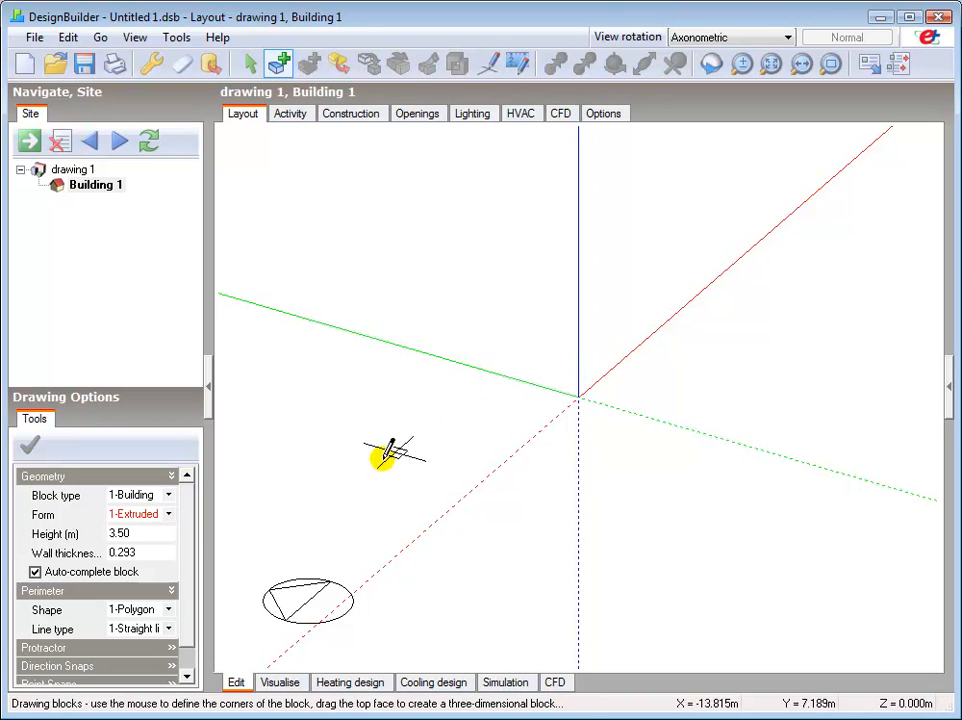
Set the extruded building block's height to 3.0 m and wall thickness to 0.30 m, keeping a polygon perimeter with straight lines
click(168, 495)
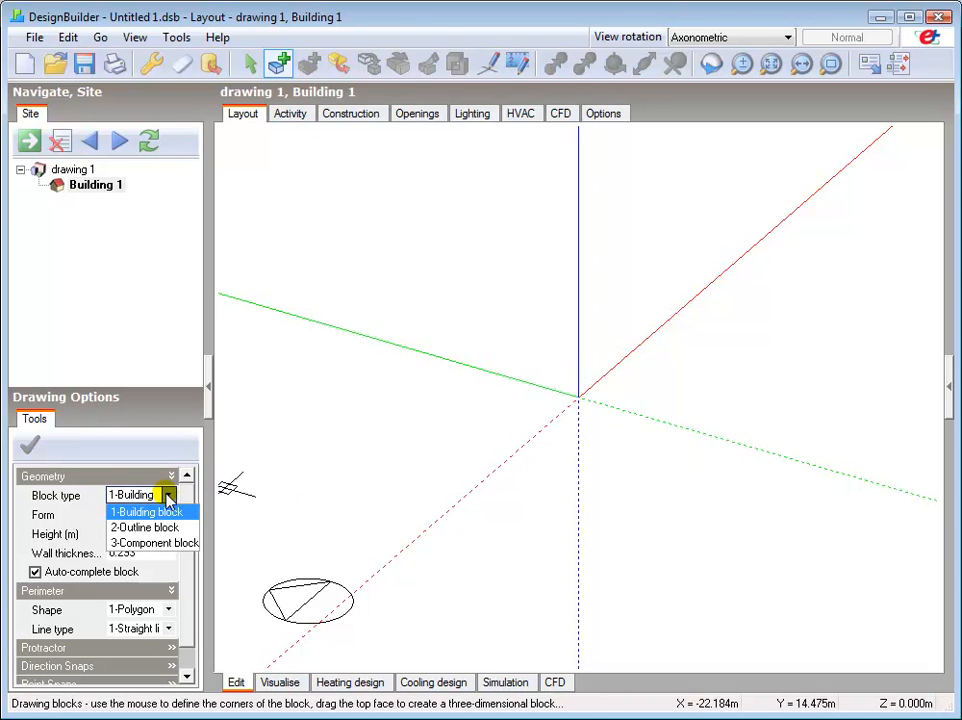
click(168, 496)
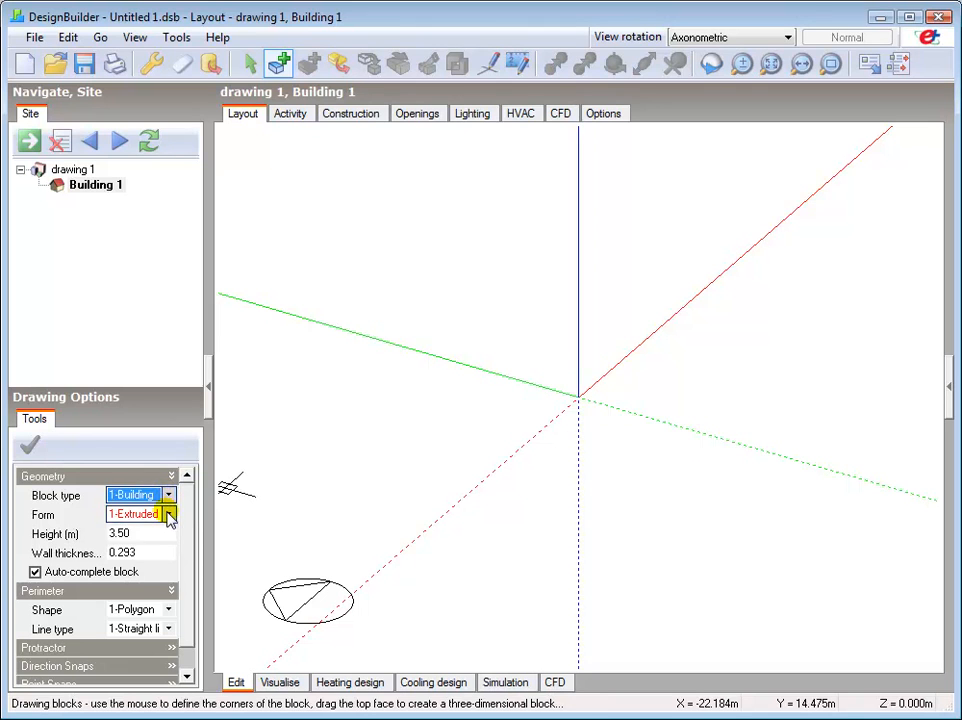
click(169, 514)
click(169, 514)
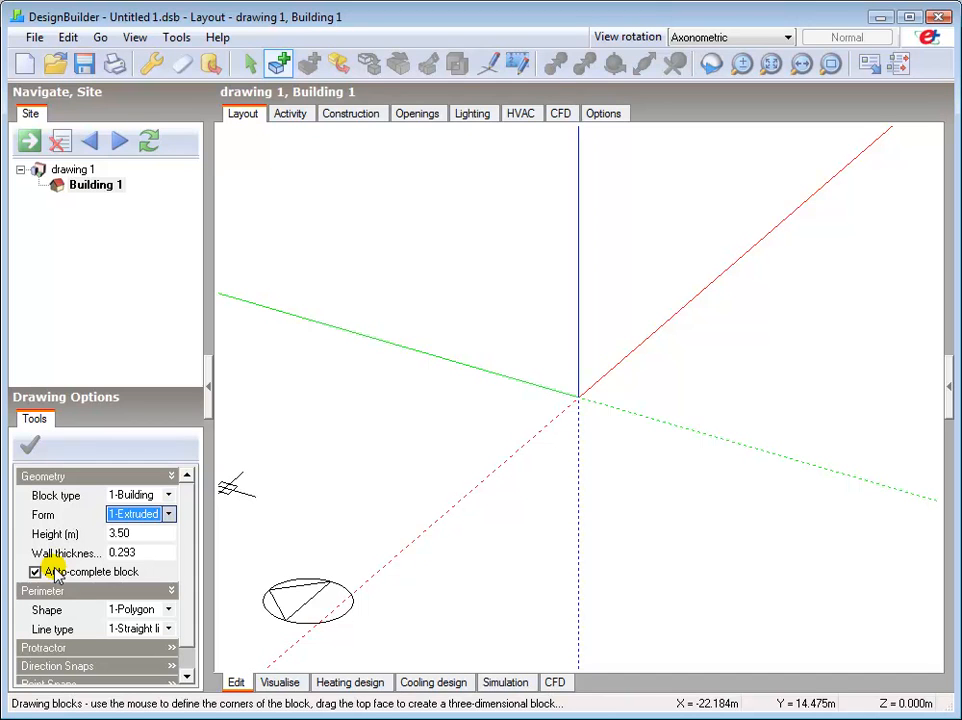
click(120, 534)
click(123, 534)
key(BackSpace)
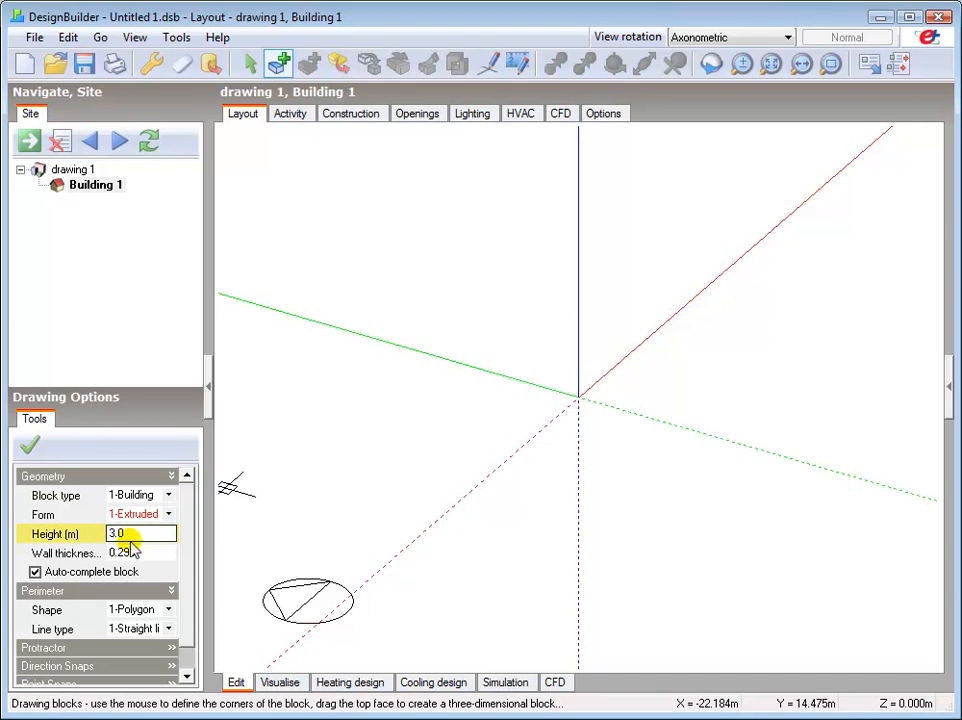
click(122, 552)
key(BackSpace)
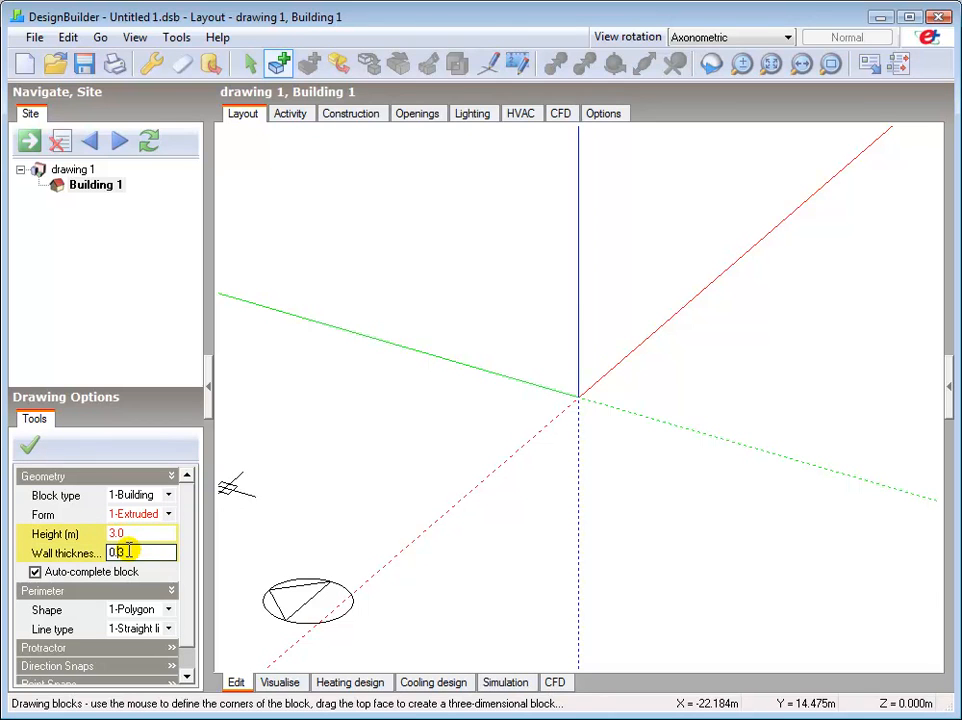
key(BackSpace)
click(170, 609)
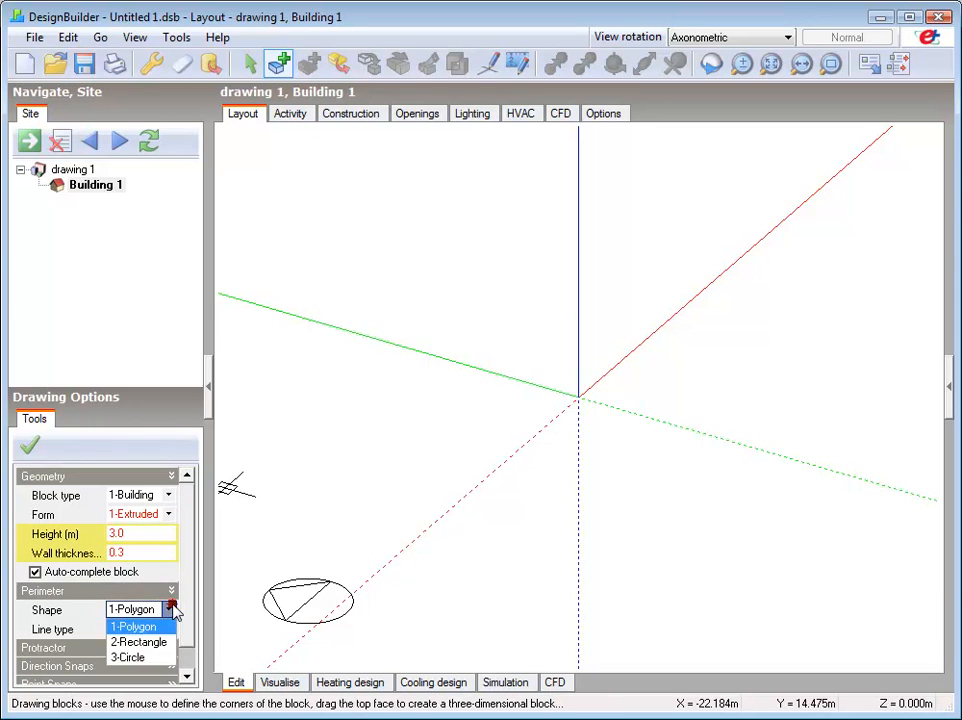
click(173, 611)
click(170, 628)
click(170, 641)
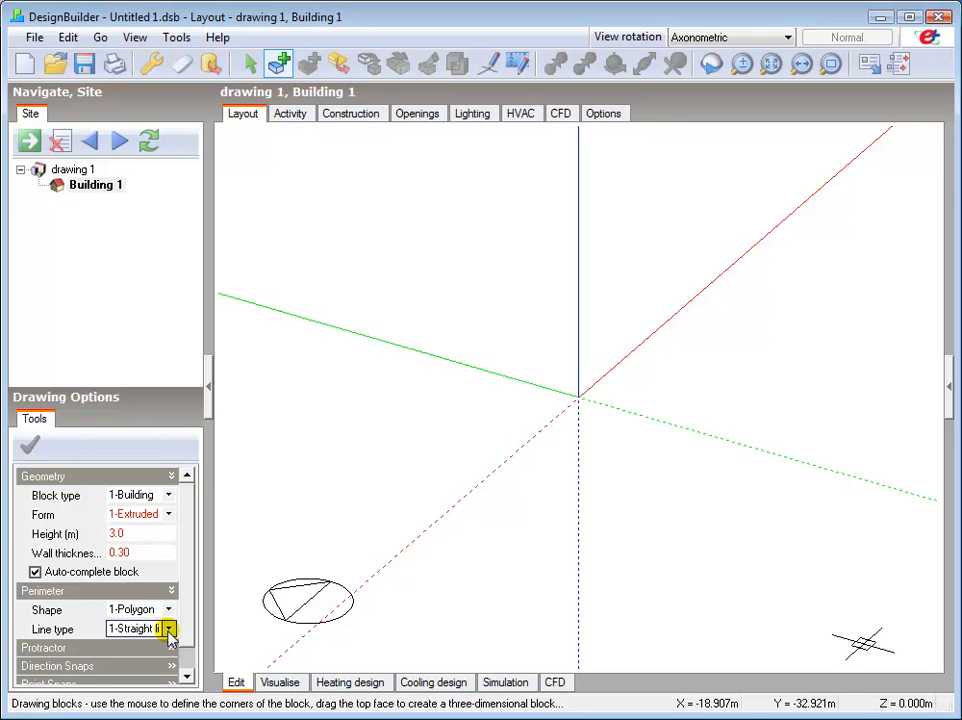
Start the block perimeter just below the origin and draw the first wall 30 m long, snapped parallel to the green Y axis
click(576, 418)
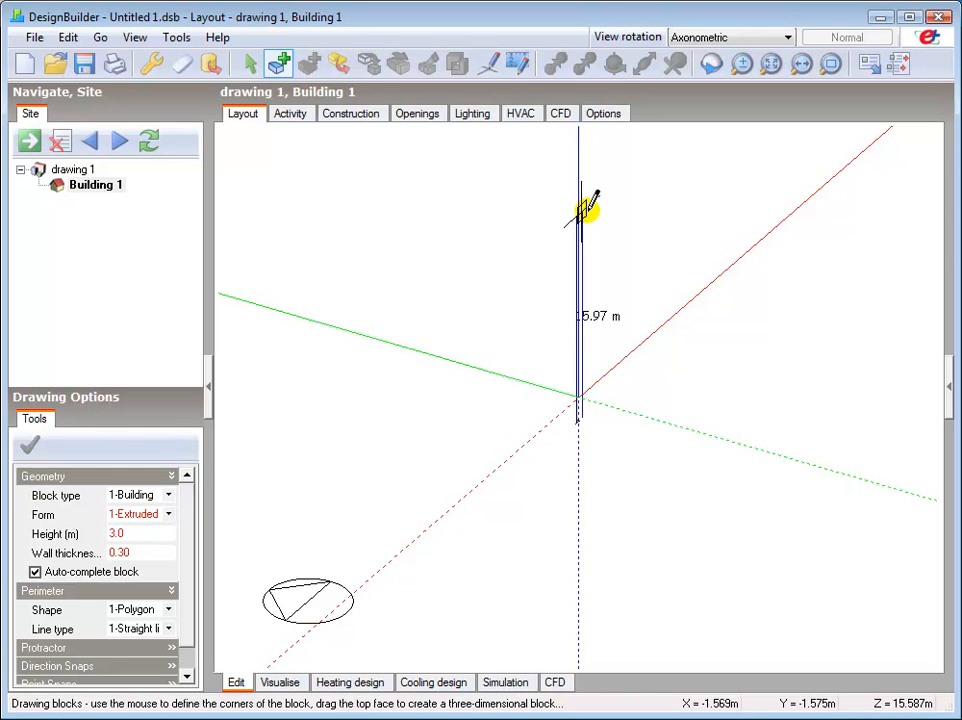
scroll(188, 661, down, 1)
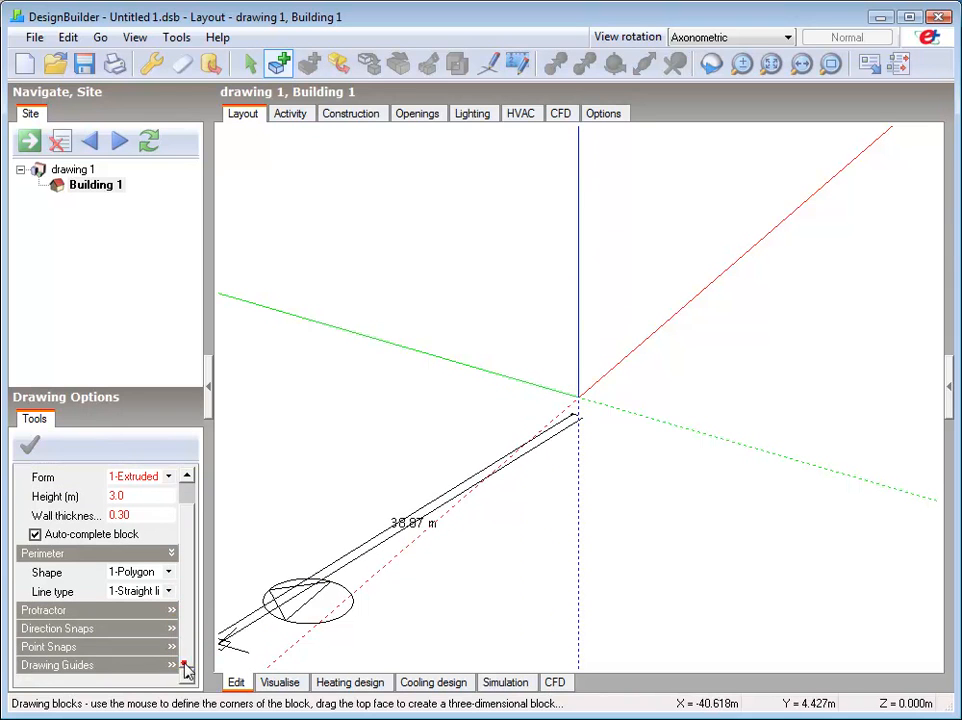
click(71, 628)
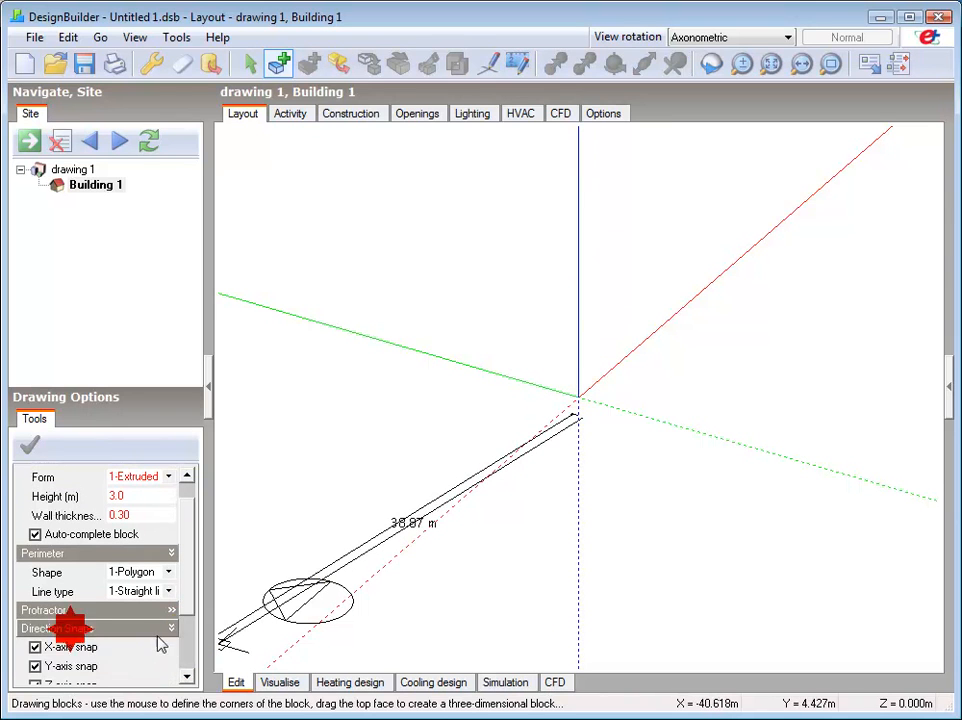
click(189, 655)
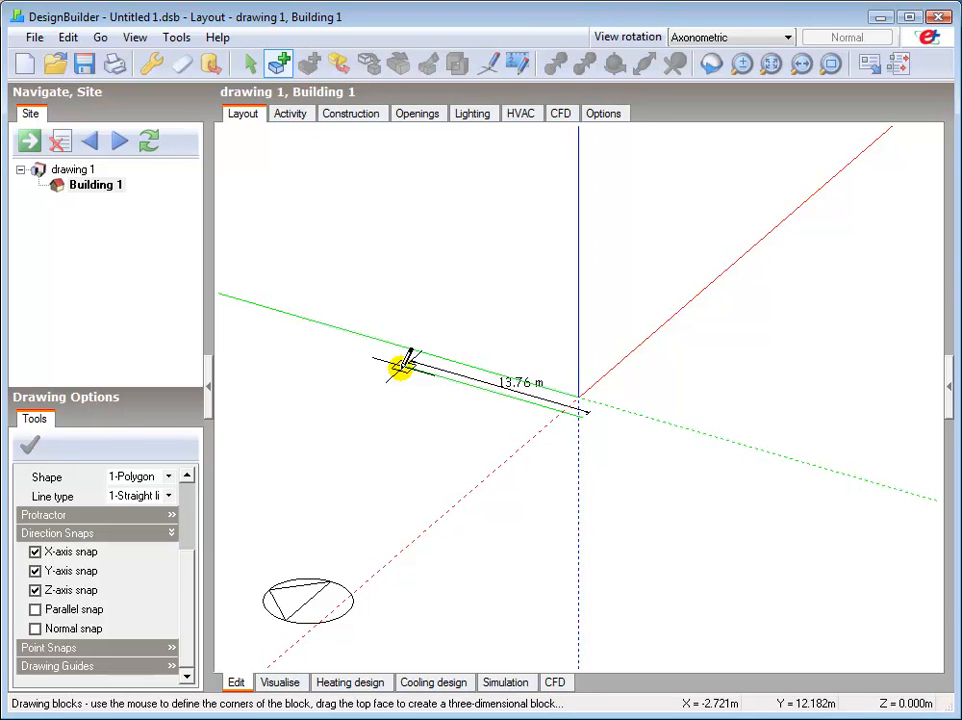
click(400, 367)
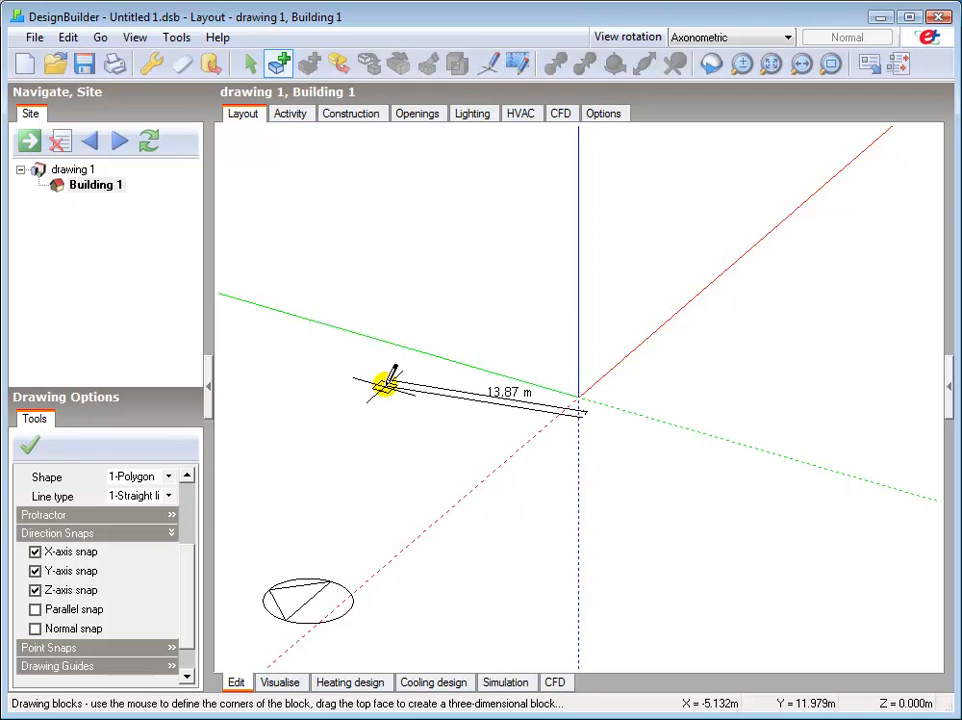
text(30)
click(189, 491)
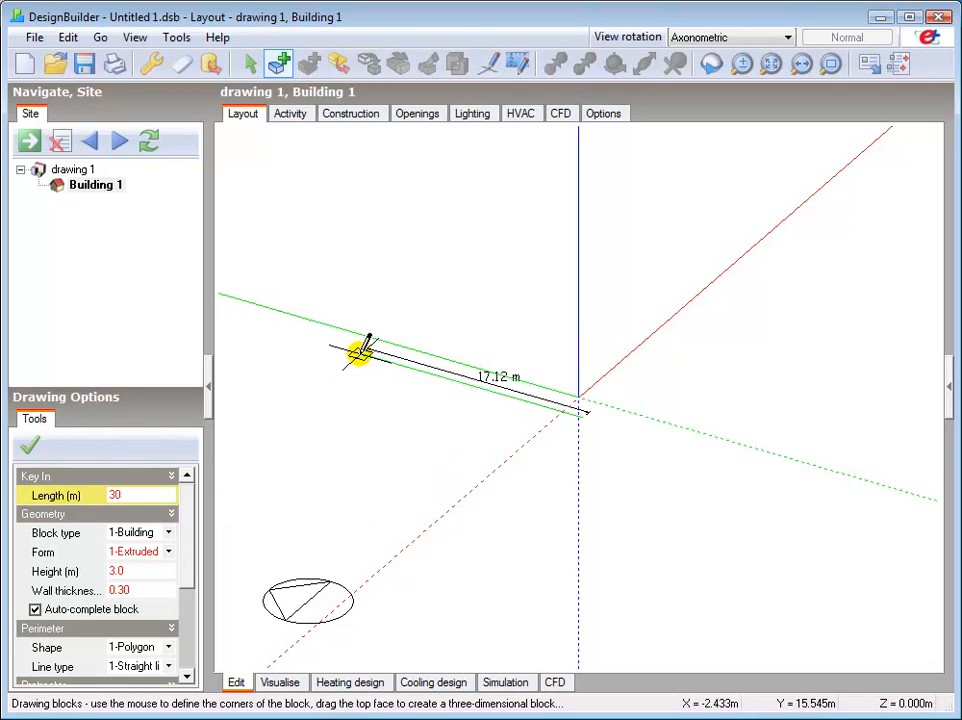
key(Return)
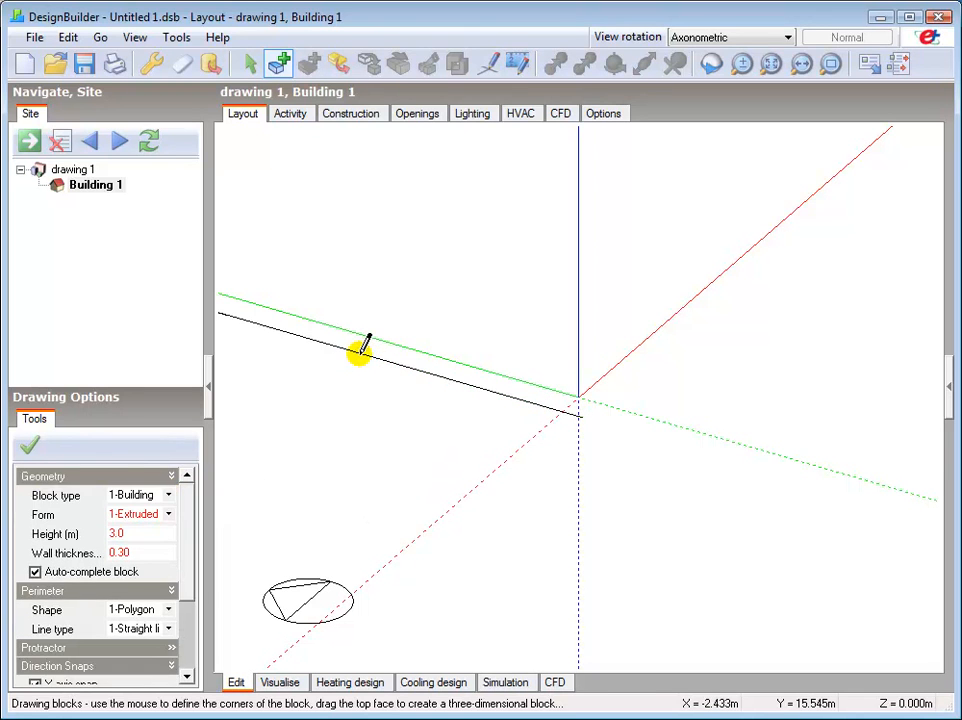
Draw the second wall 20 m long from the far end of the first wall, snapped parallel to the red X axis
click(801, 64)
mouse_move(507, 301)
mouse_down()
mouse_move(612, 479)
mouse_move(601, 474)
mouse_up()
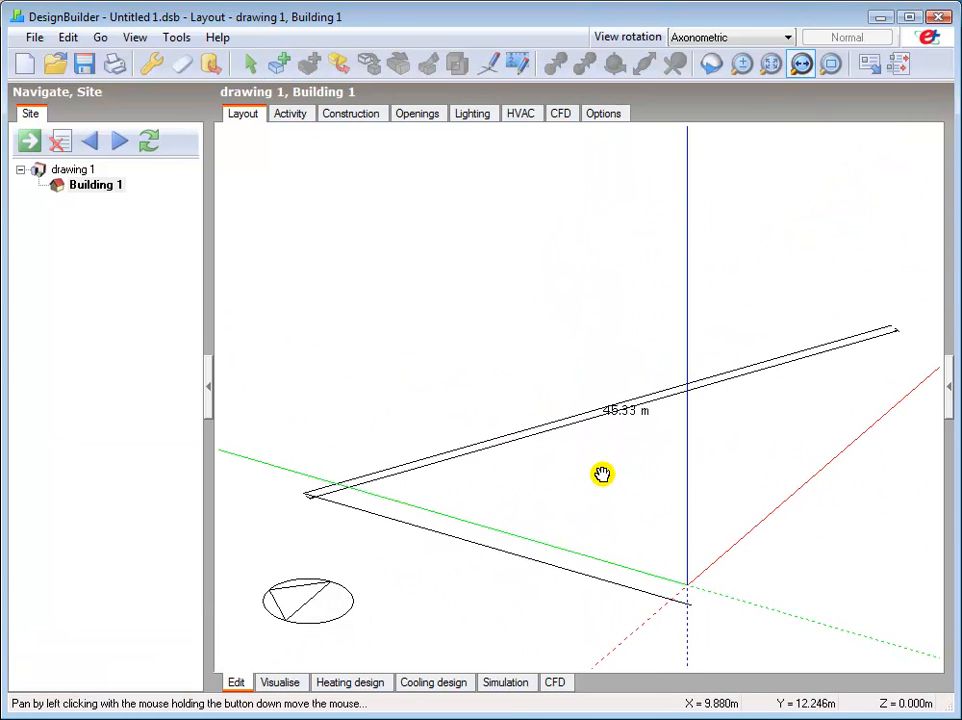
key(Escape)
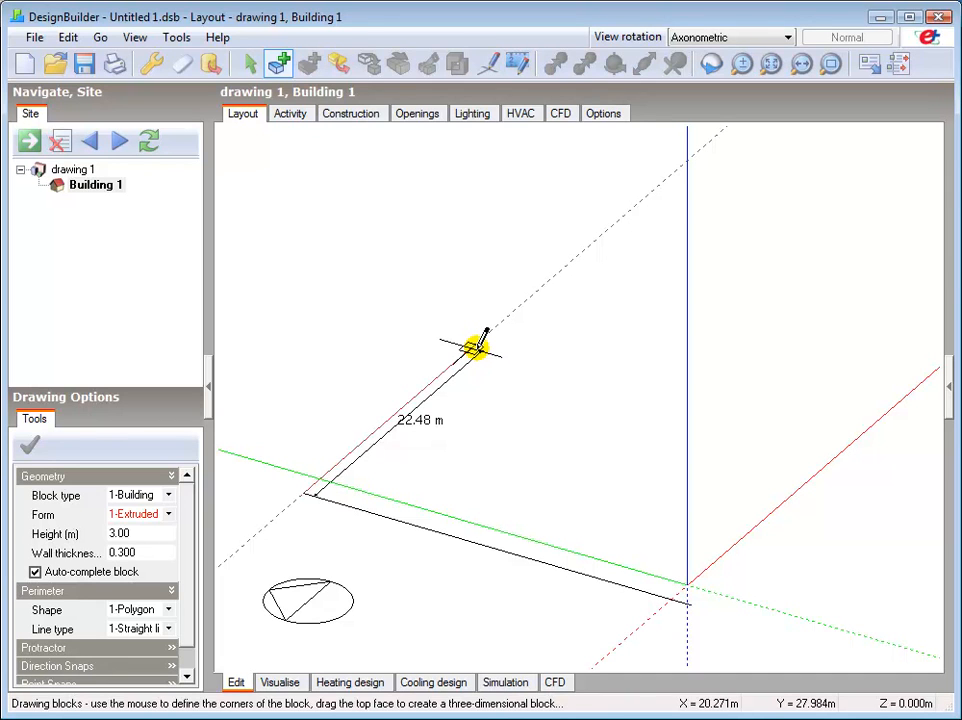
text(20)
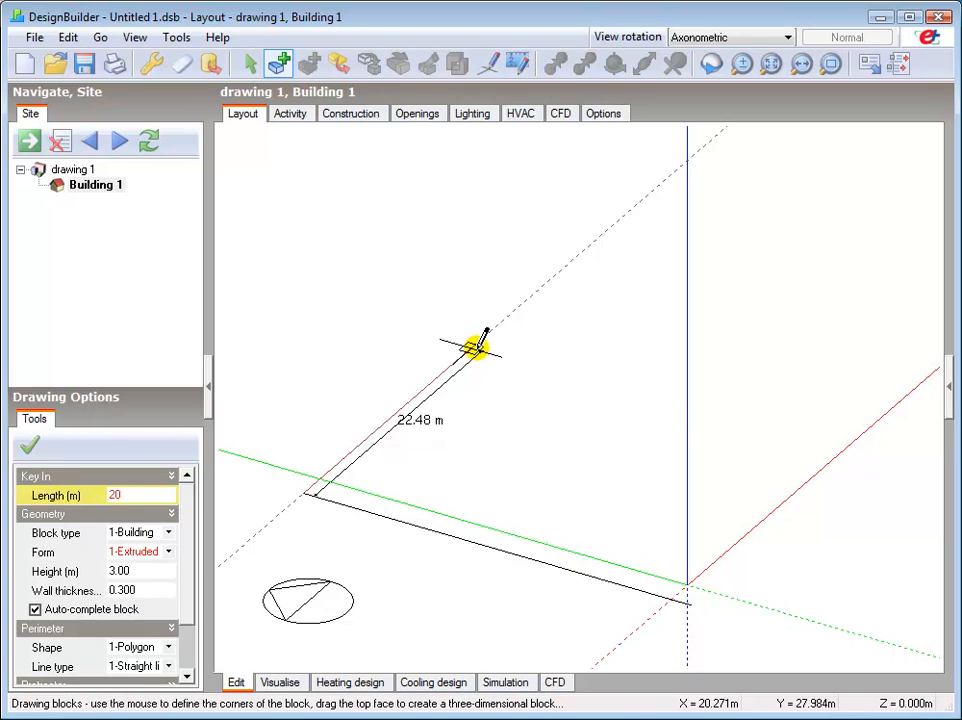
key(Return)
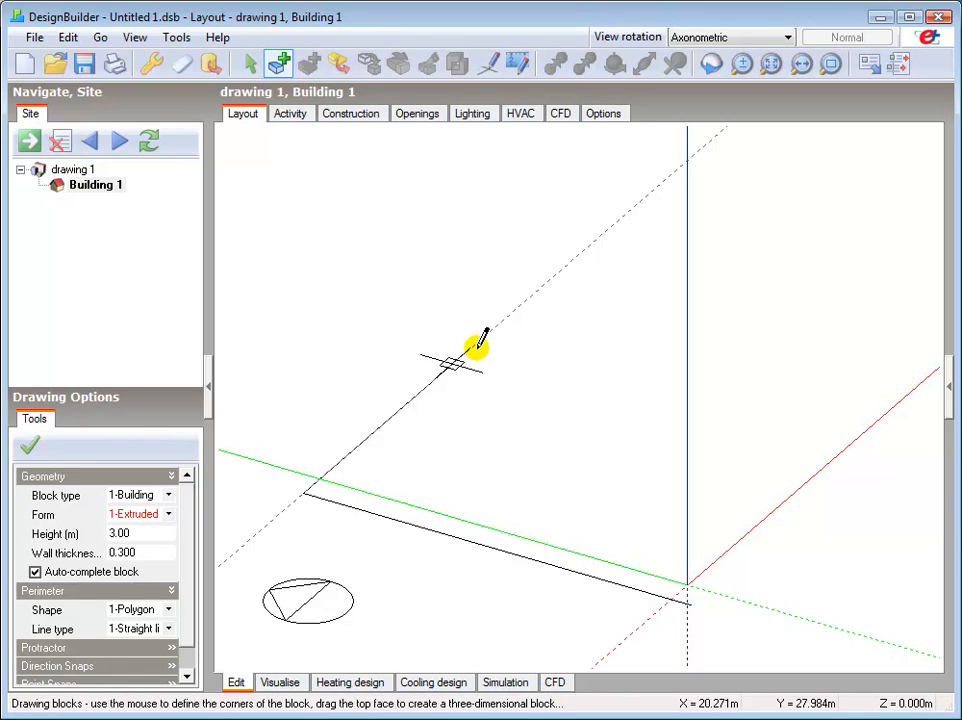
click(452, 365)
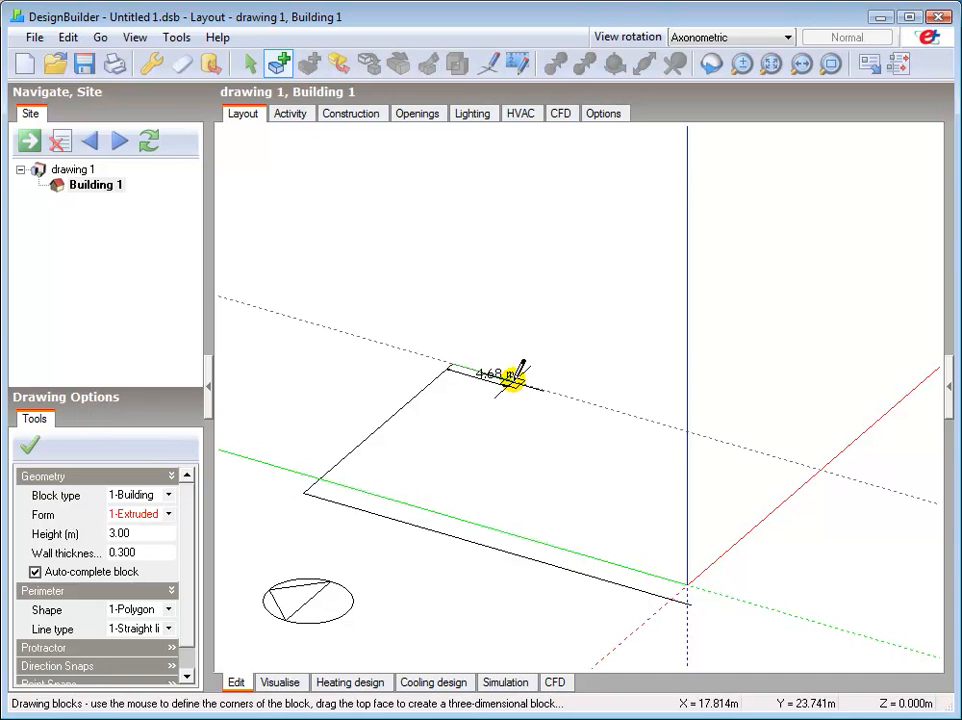
Continue the perimeter with three 10 m walls: back parallel to the first wall, outward along the X direction, and parallel to the first wall again
text(10)
key(Return)
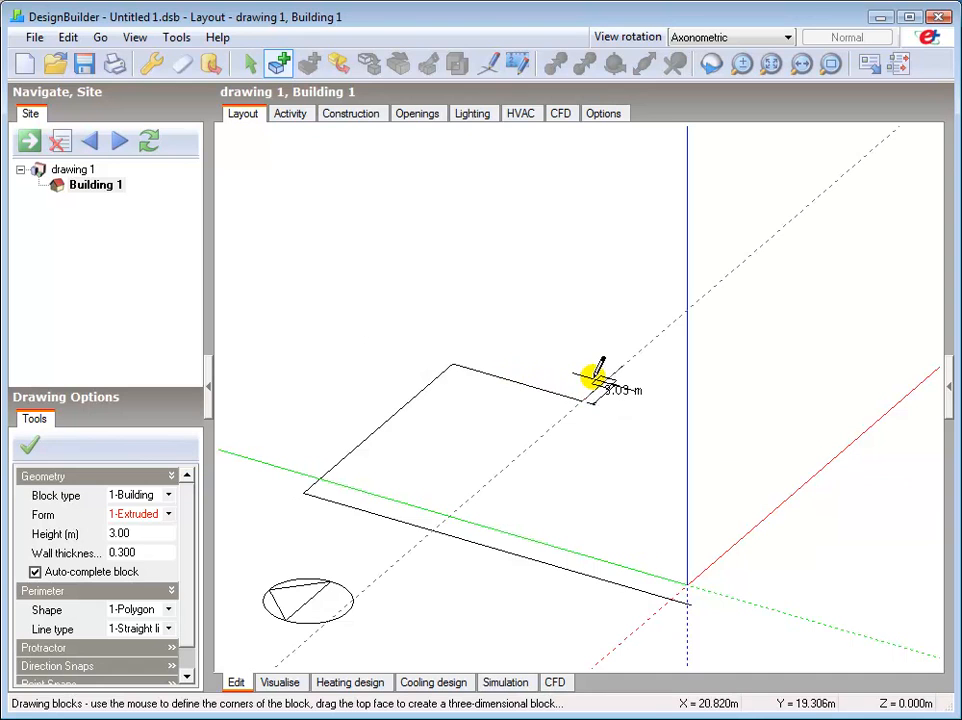
text(10)
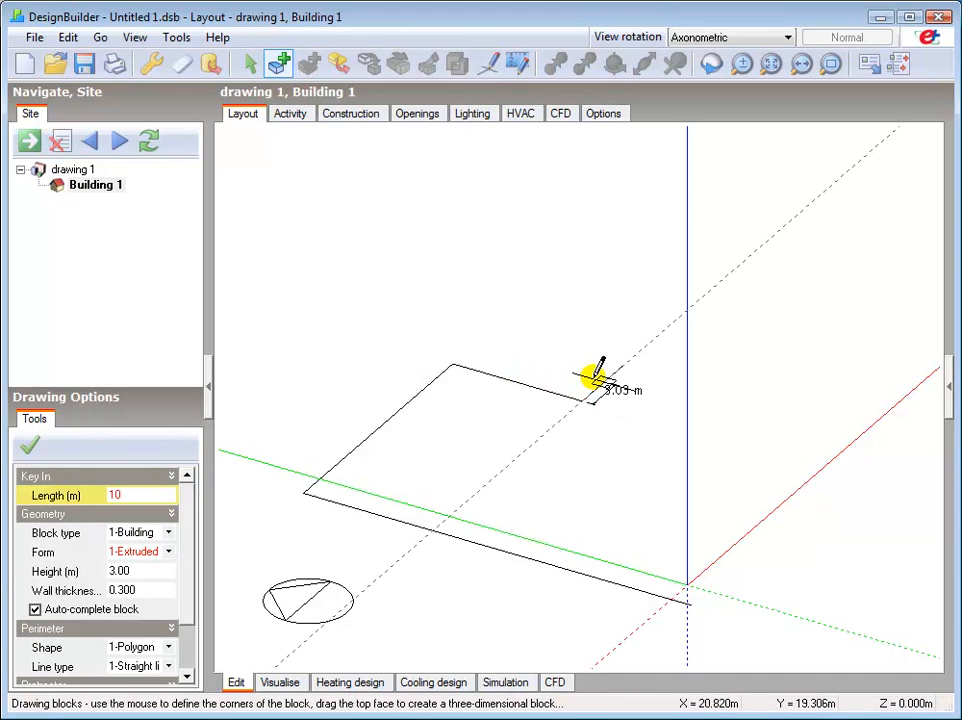
key(Return)
click(660, 340)
text(10)
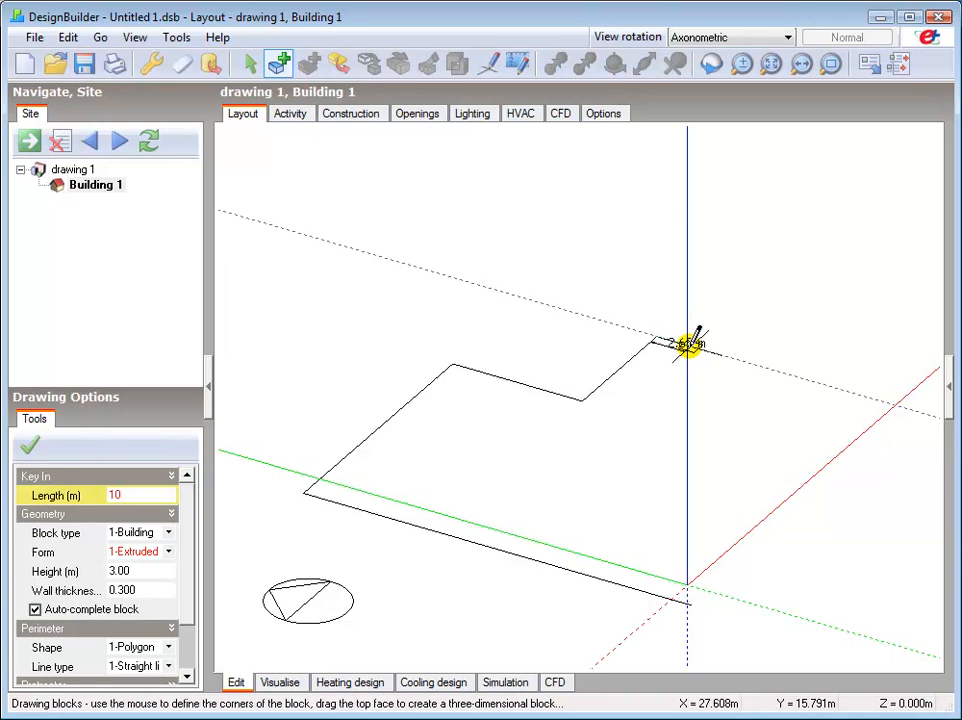
key(Return)
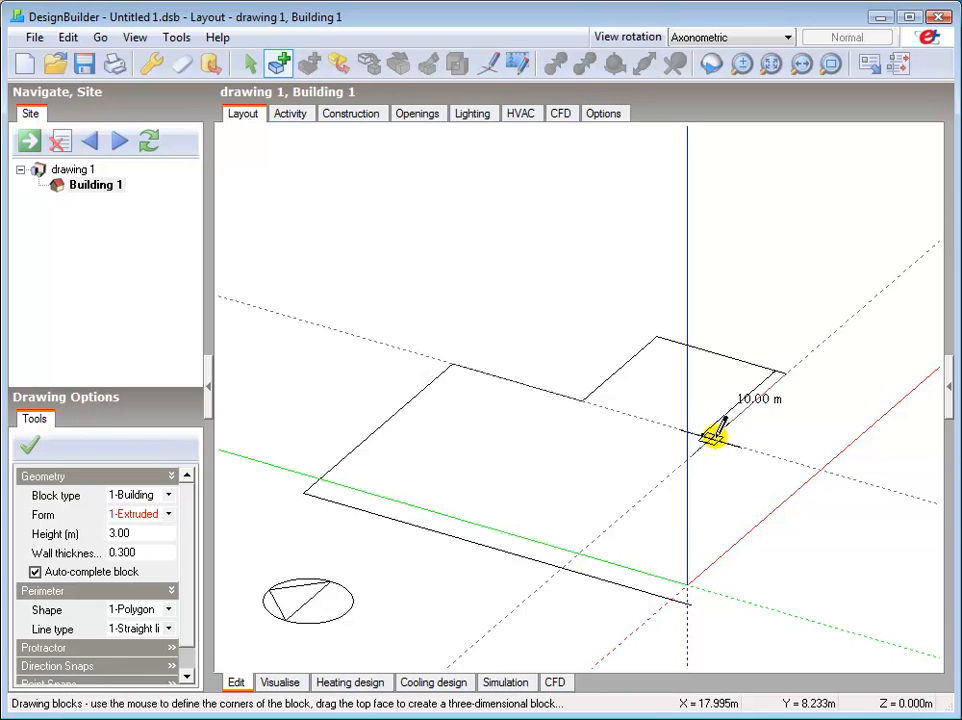
Draw a 10 m wall back in line with the inner corner, extend the perimeter level with the start point, and close it there
click(708, 439)
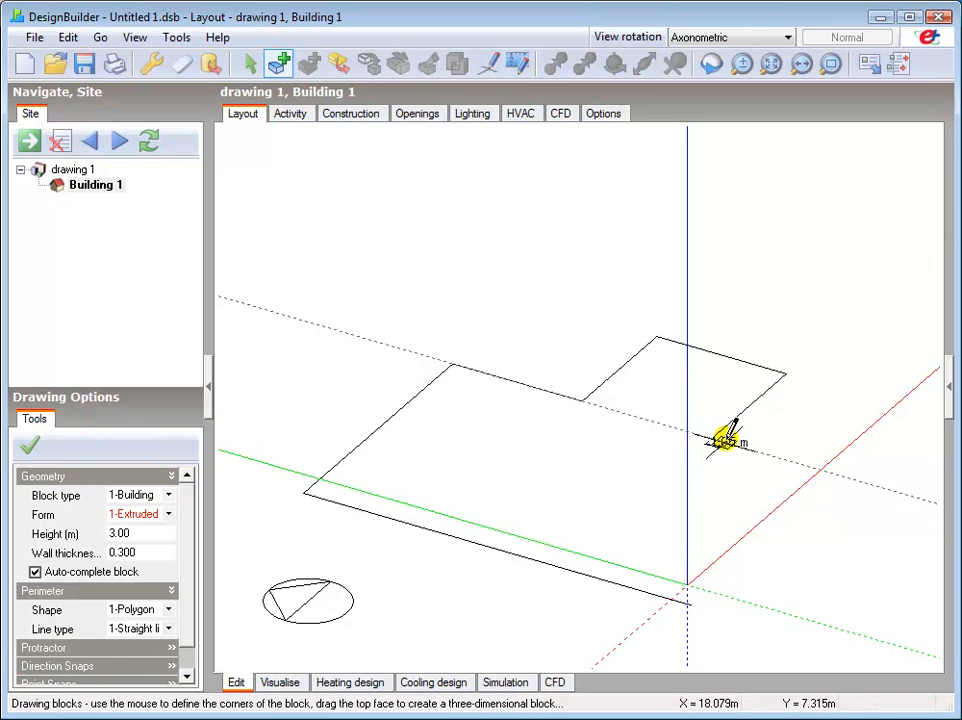
click(836, 470)
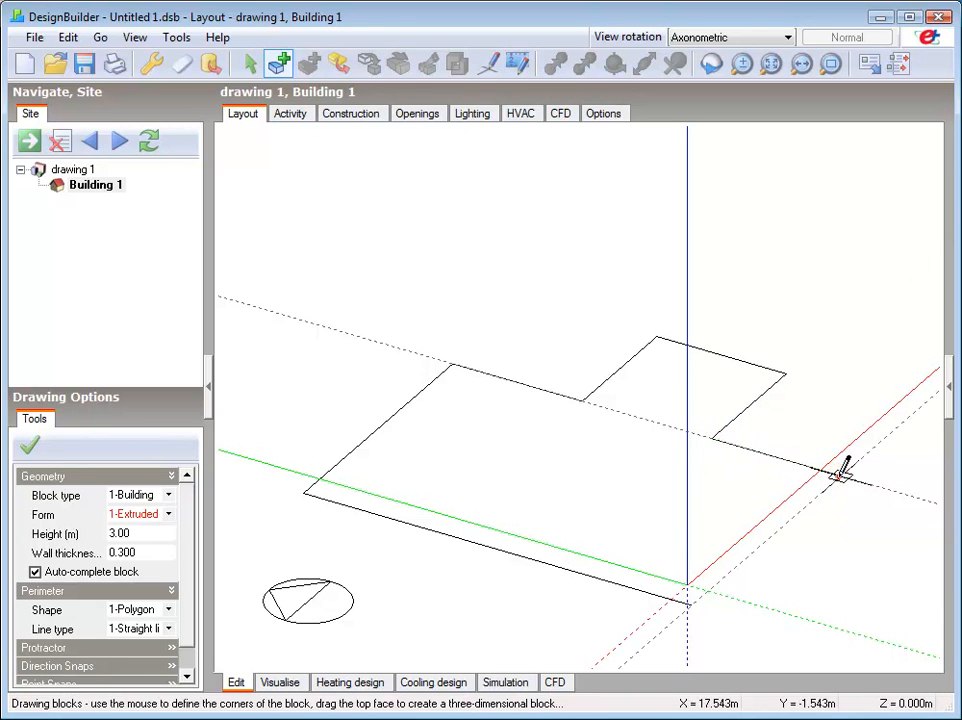
click(689, 600)
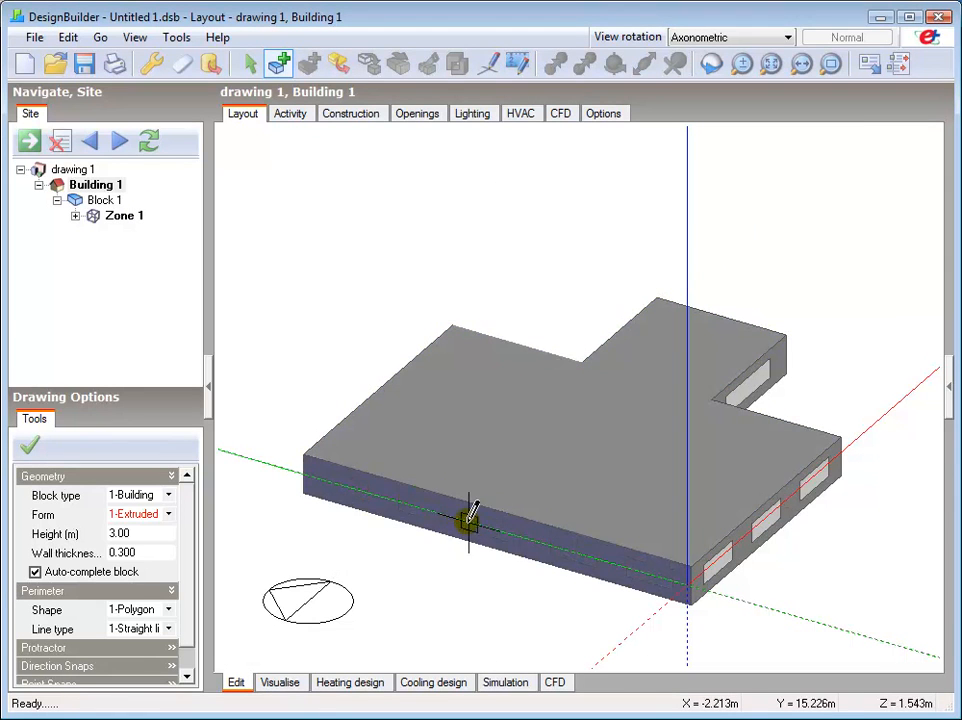
click(461, 517)
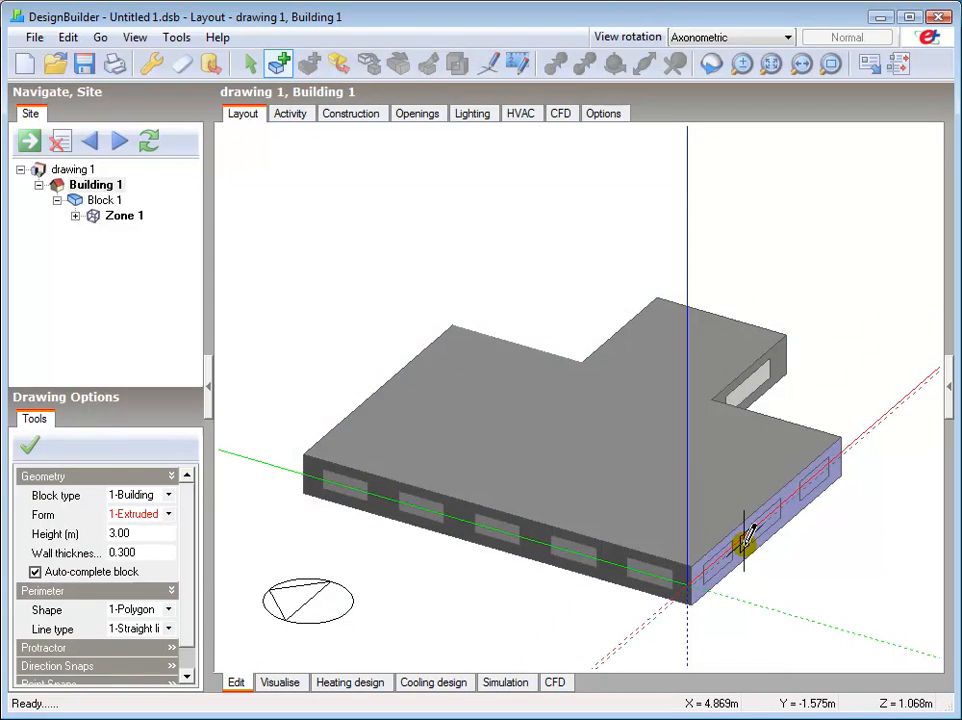
click(740, 540)
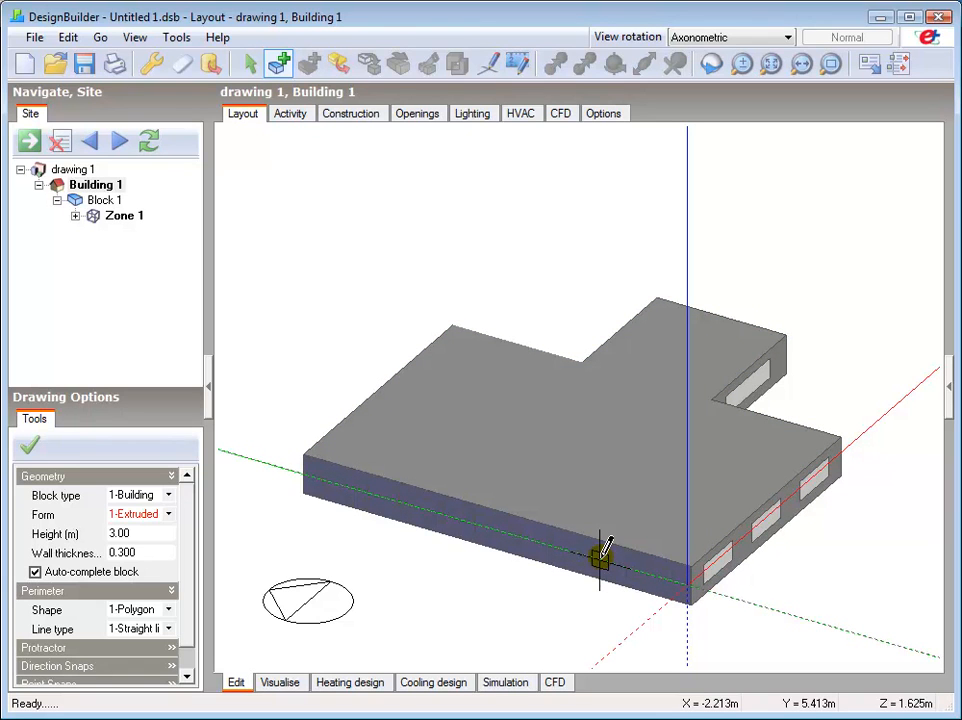
click(604, 550)
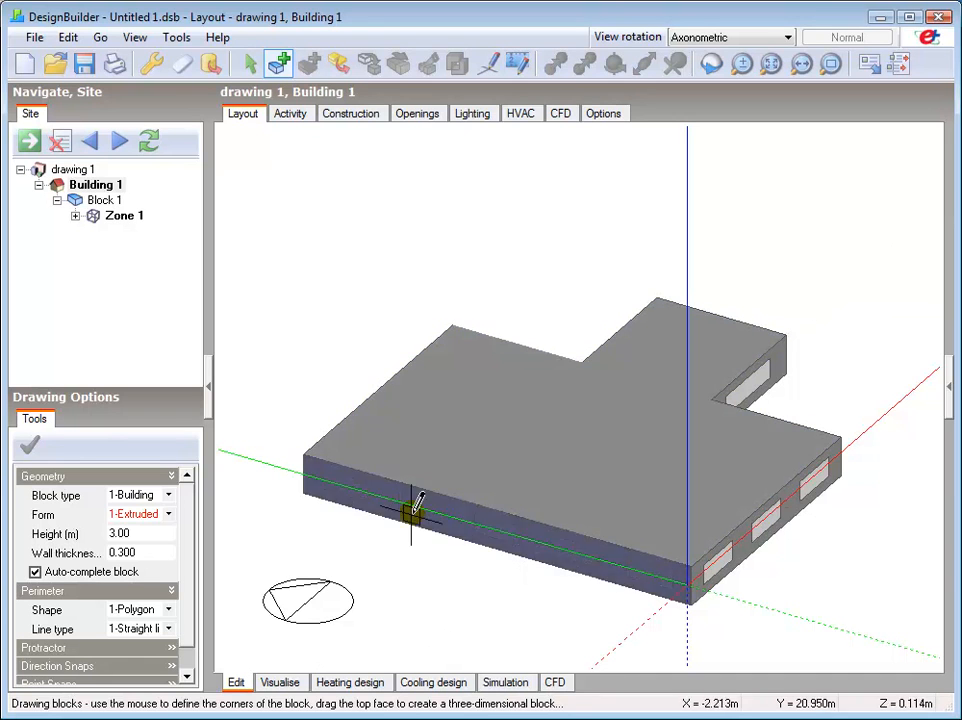
Show the Point Snaps drawing options and examine how the end-point, mid-point and edge snaps act on the block
scroll(189, 655, down, 2)
click(88, 650)
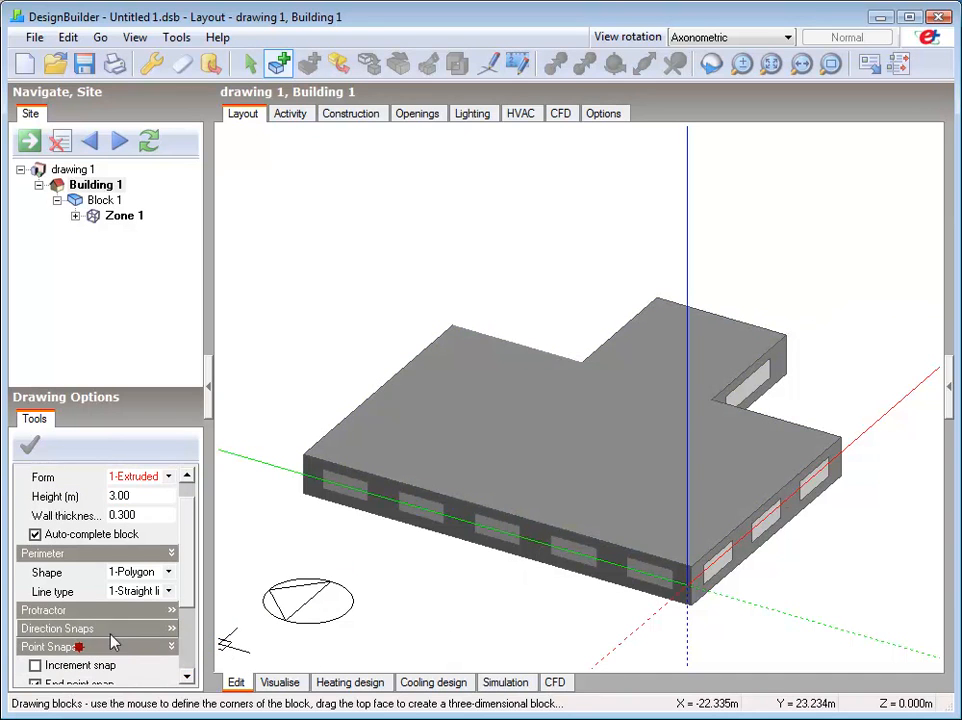
scroll(190, 650, down, 2)
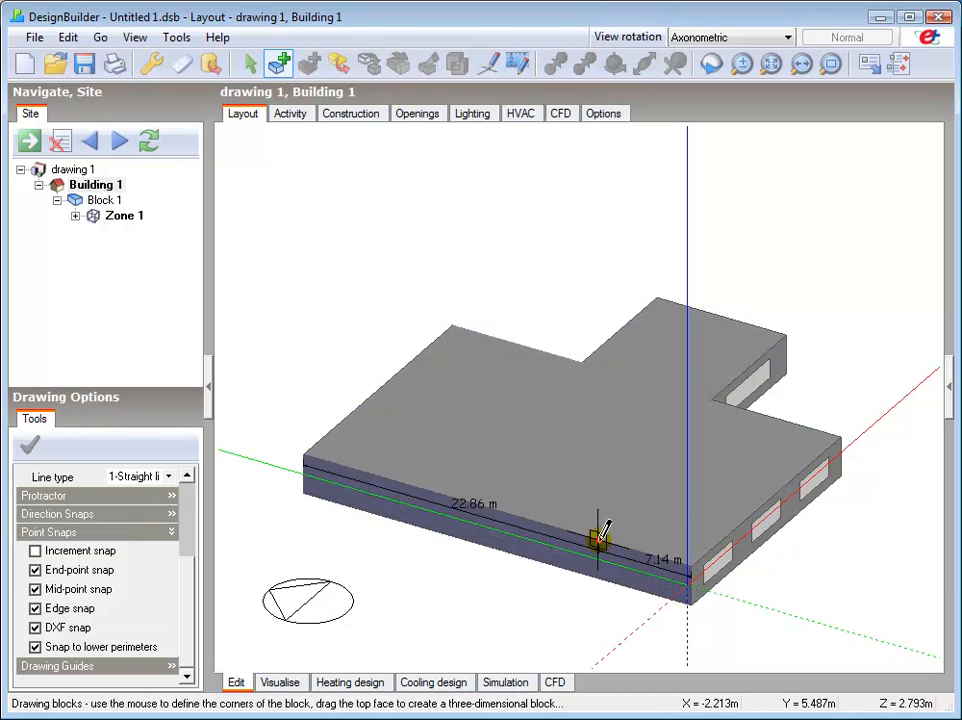
click(690, 567)
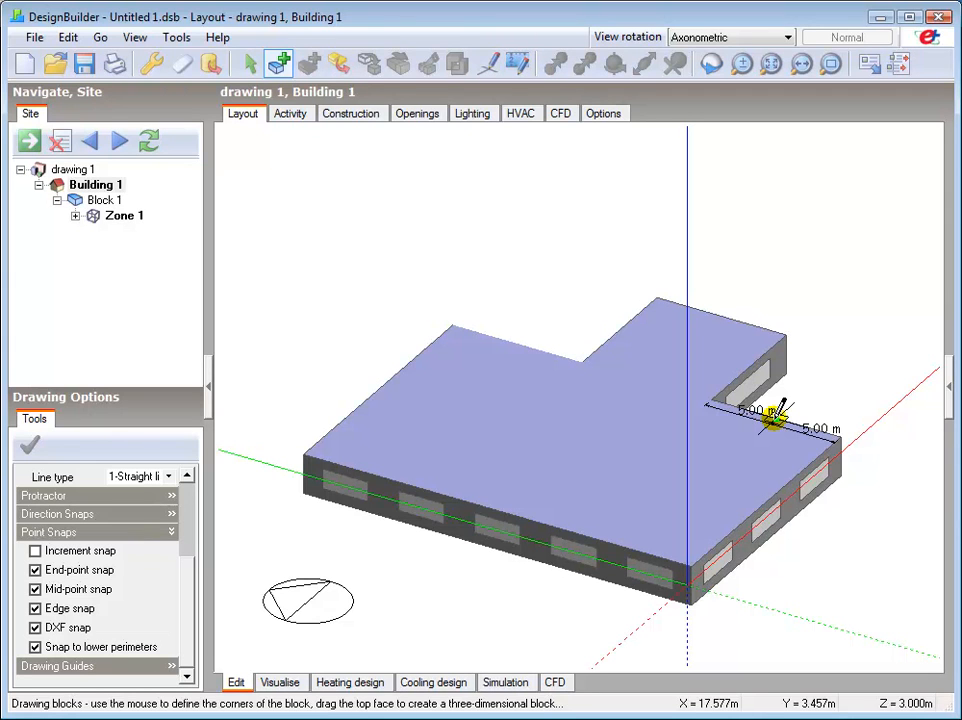
Draw a second extruded block on top of the first, tracing all corners of its T-shaped roof with end-point snaps, and finish block drawing
click(838, 433)
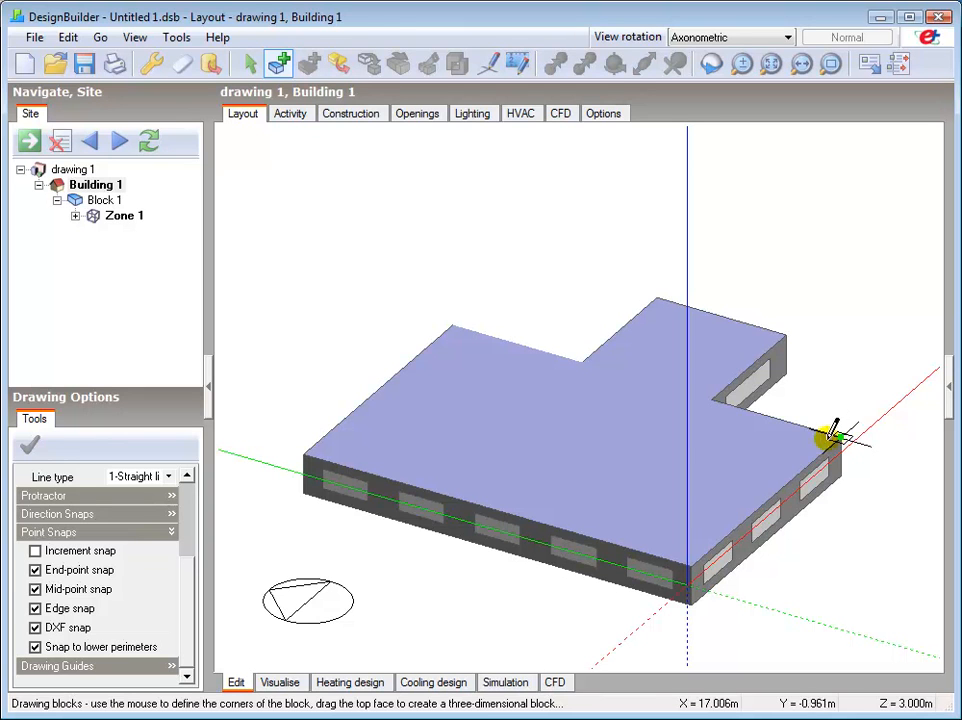
click(690, 560)
click(315, 443)
click(455, 325)
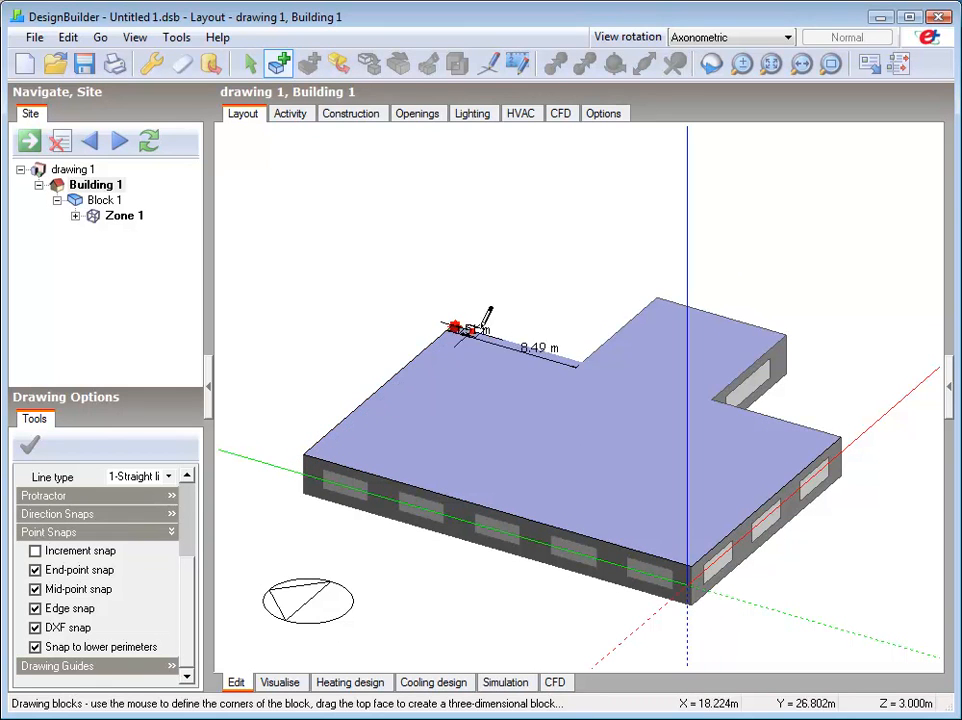
click(578, 362)
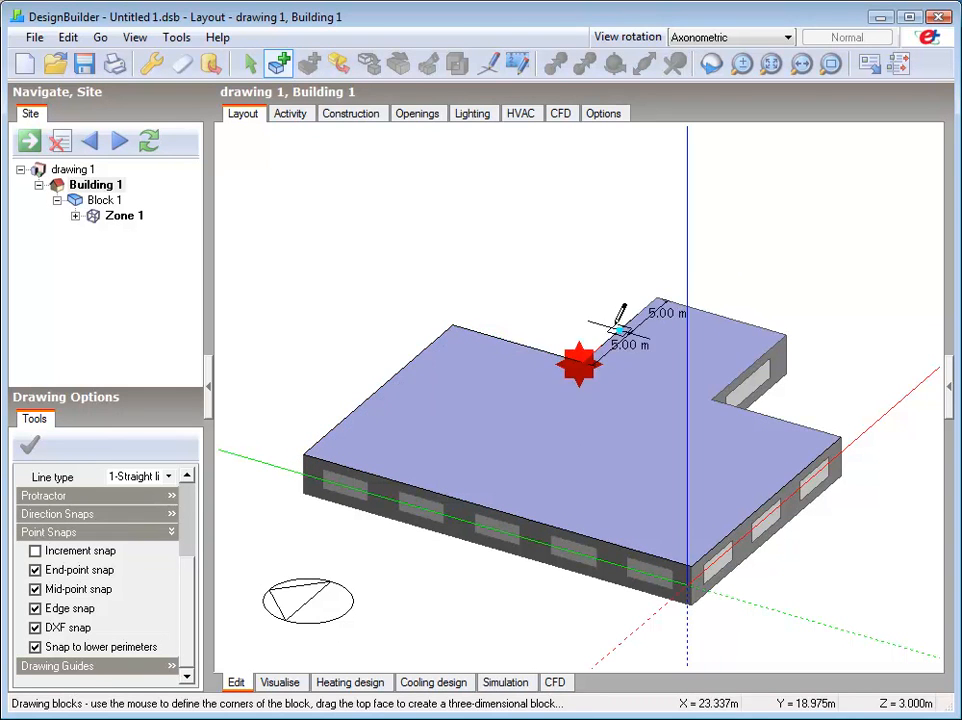
click(656, 299)
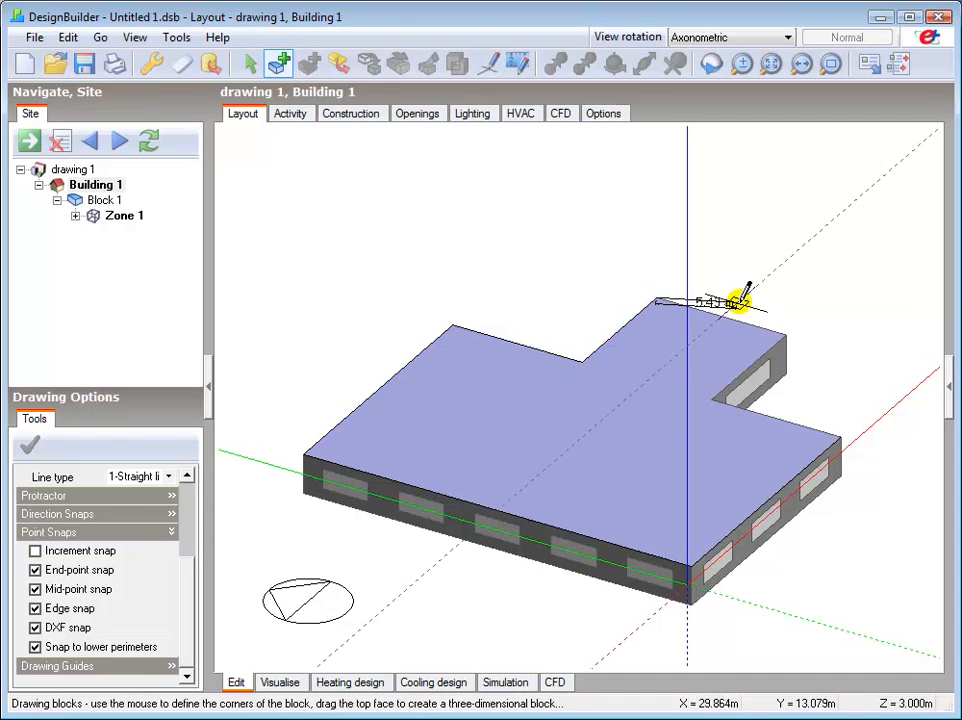
click(785, 335)
click(709, 402)
click(842, 428)
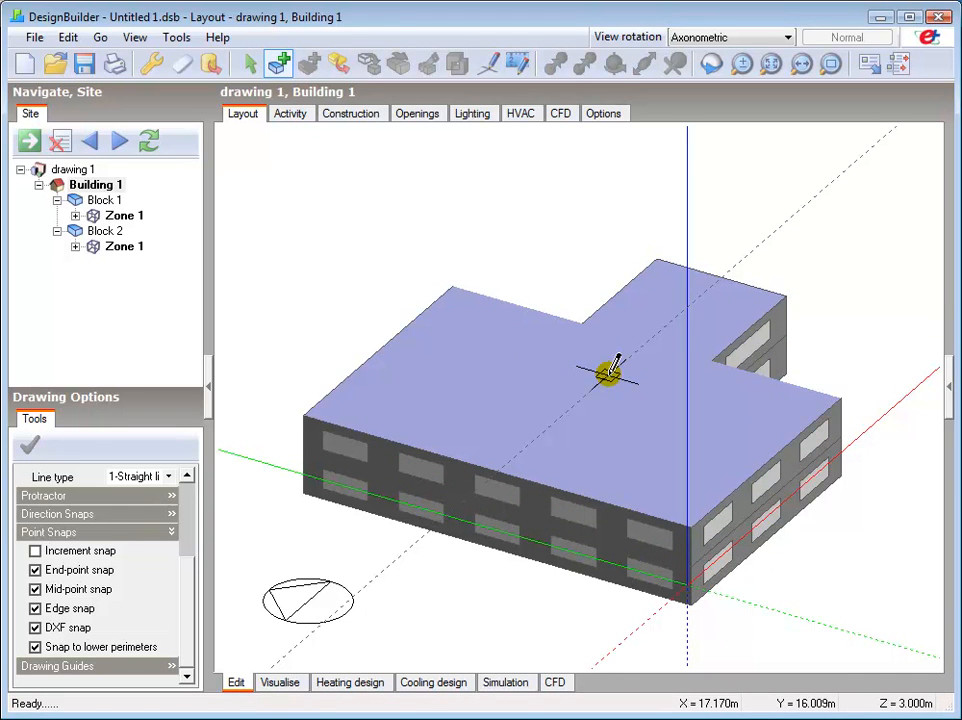
key(Escape)
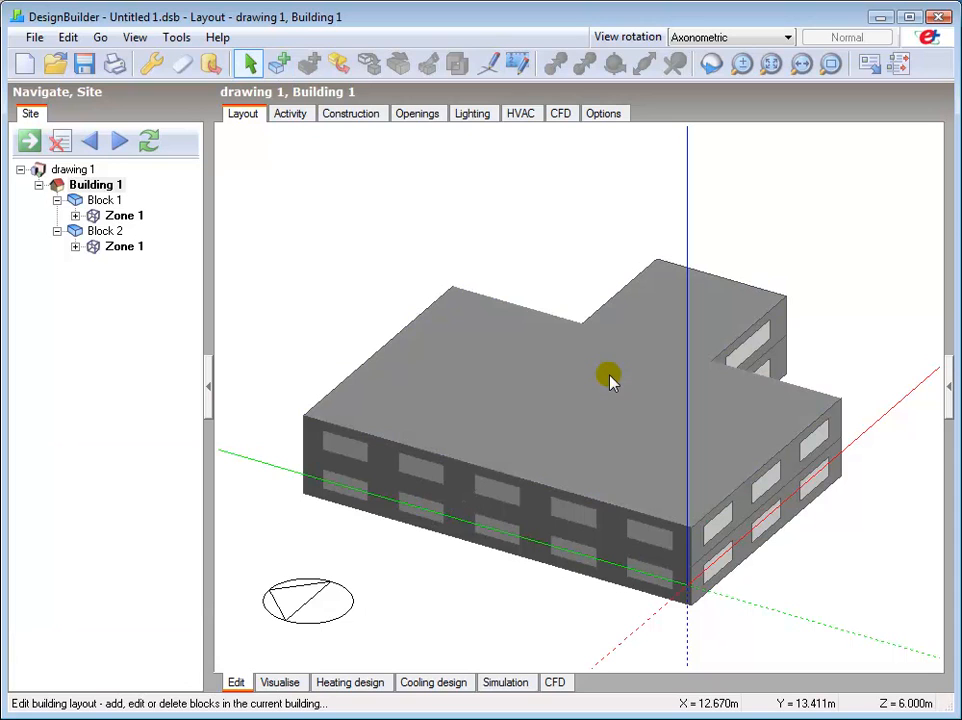